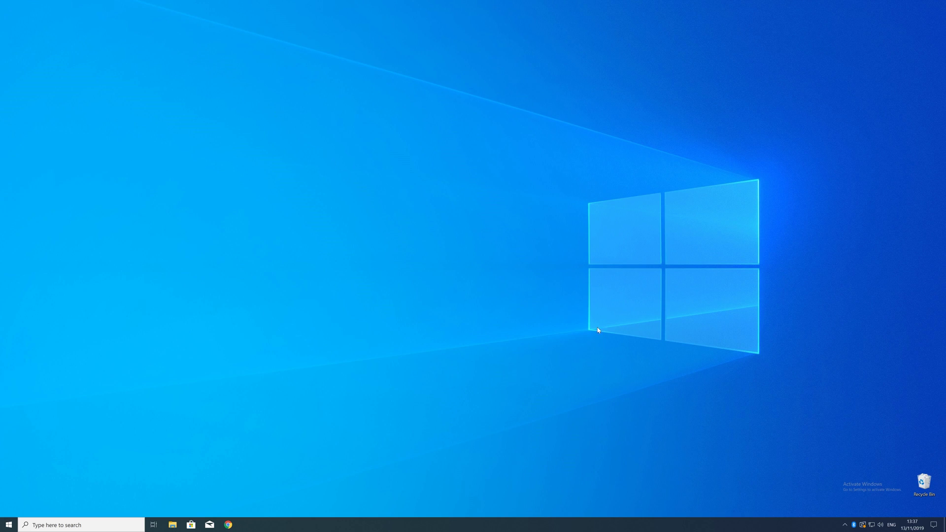
Confirm in Settings > About that Windows is a 64-bit OS on an x64 processor.
right_click(10, 525)
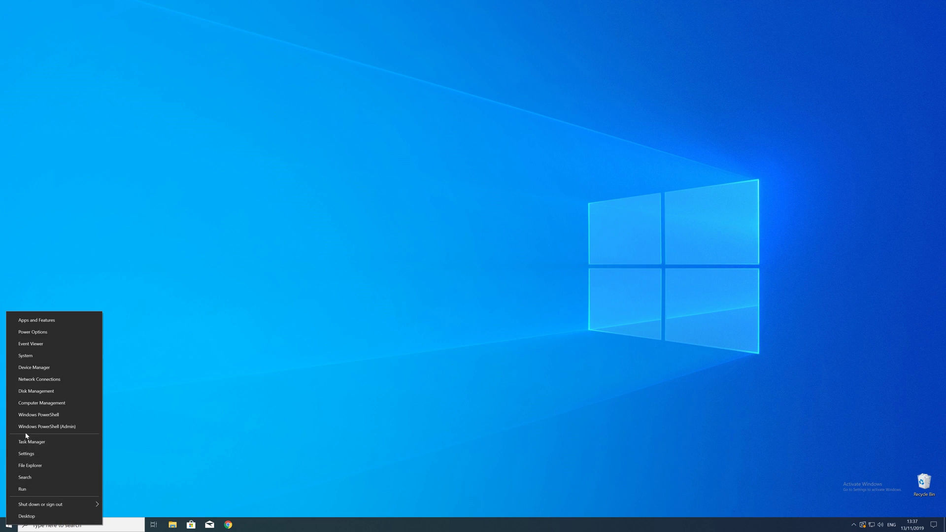
left_click(37, 357)
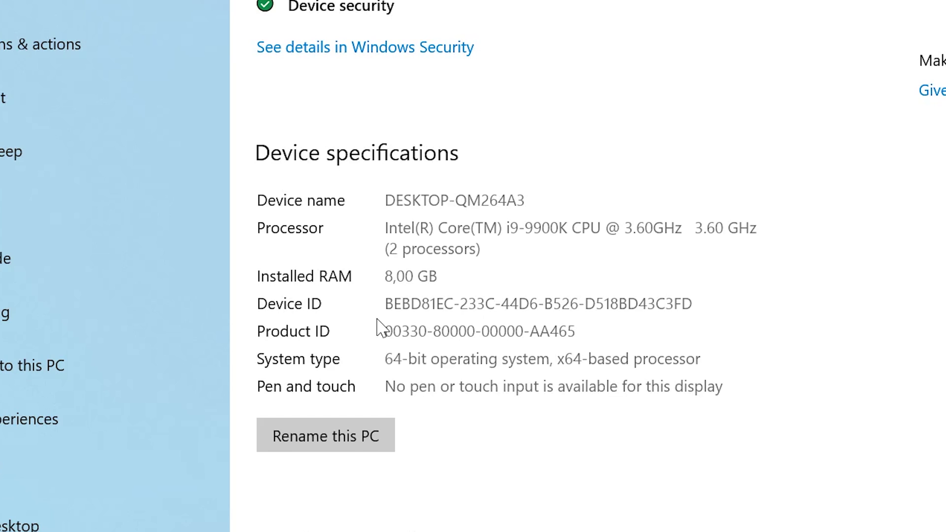
left_click(377, 362)
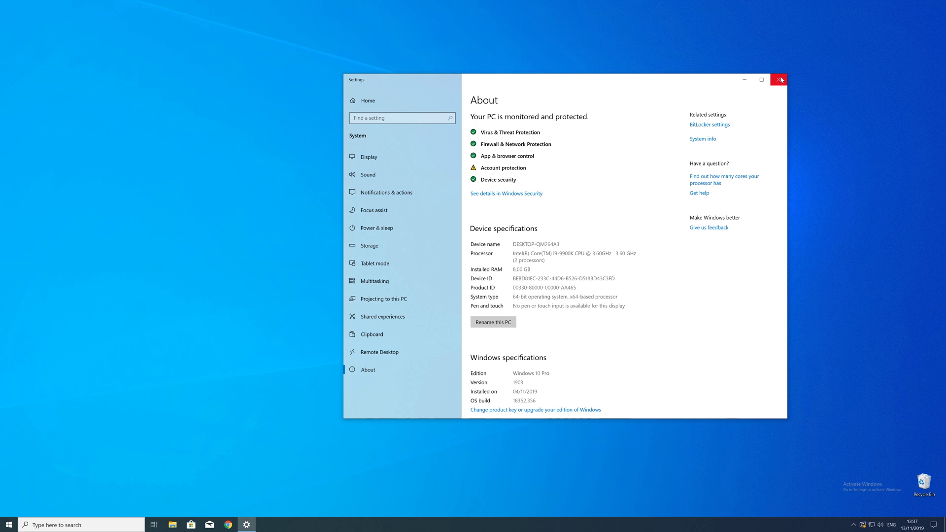
left_click(781, 80)
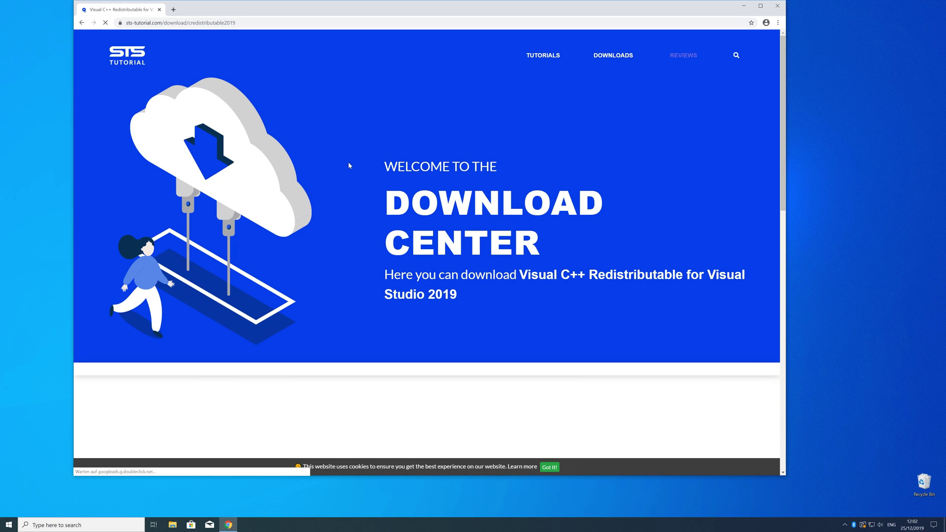
scroll(349, 162, "down", 5)
scroll(348, 162, "down", 5)
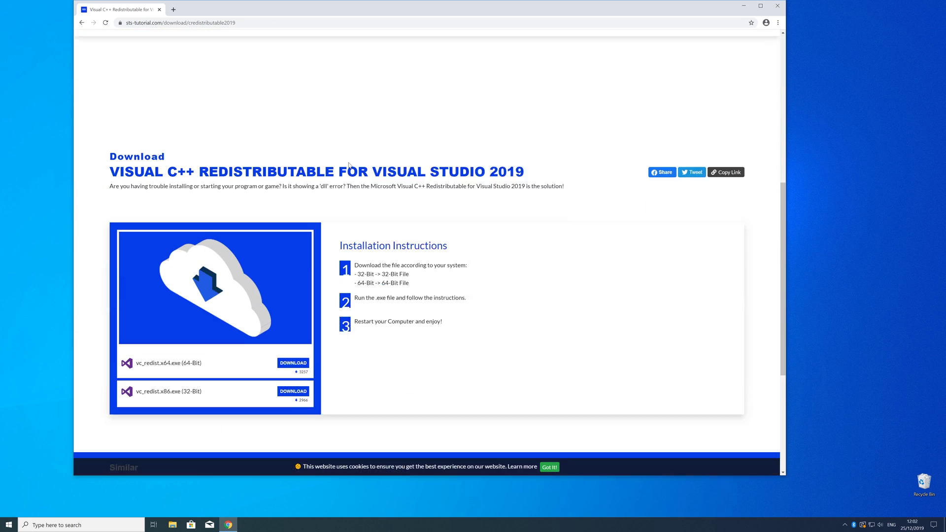
scroll(348, 165, "down", 1)
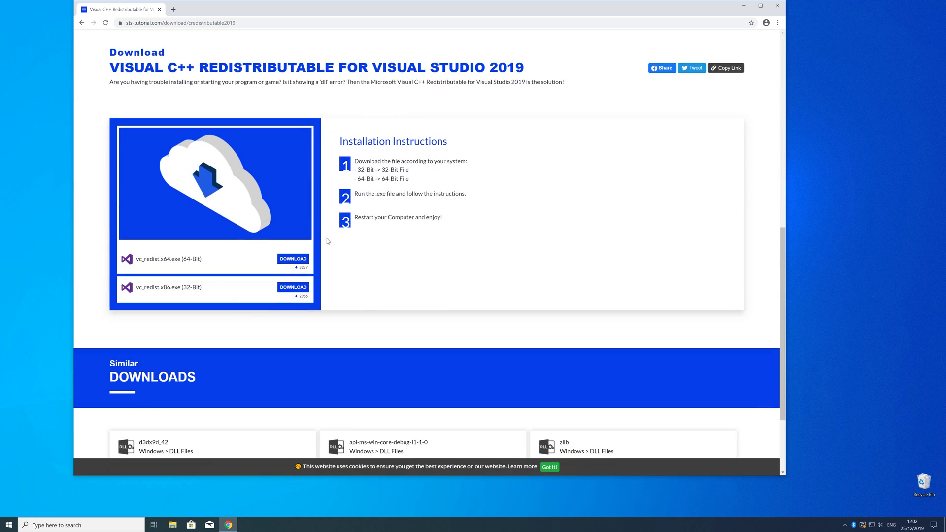
Download the 64-bit vc_redist.x64.exe installer from the STS Tutorial page.
left_click(295, 259)
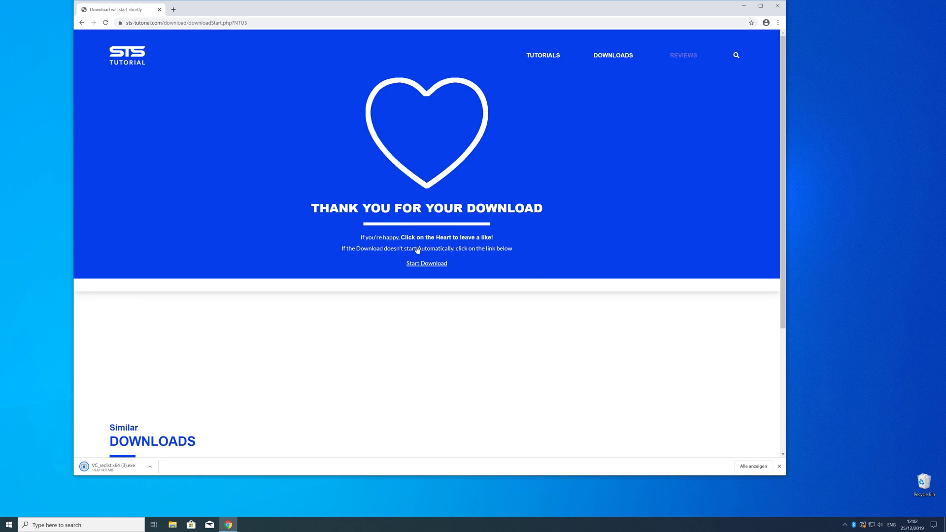
Run vc_redist.x64.exe, accept the license, approve UAC, and close the finished setup.
left_click(122, 467)
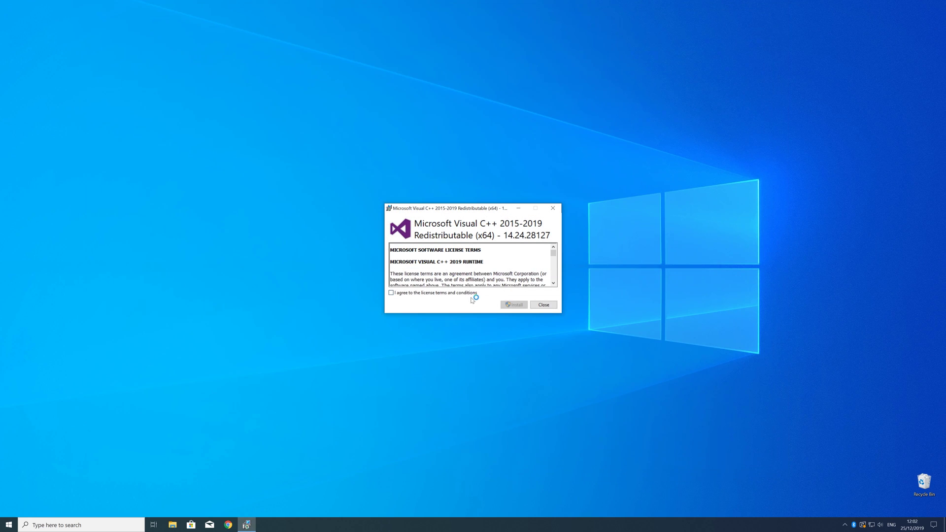
left_click(471, 294)
left_click(514, 304)
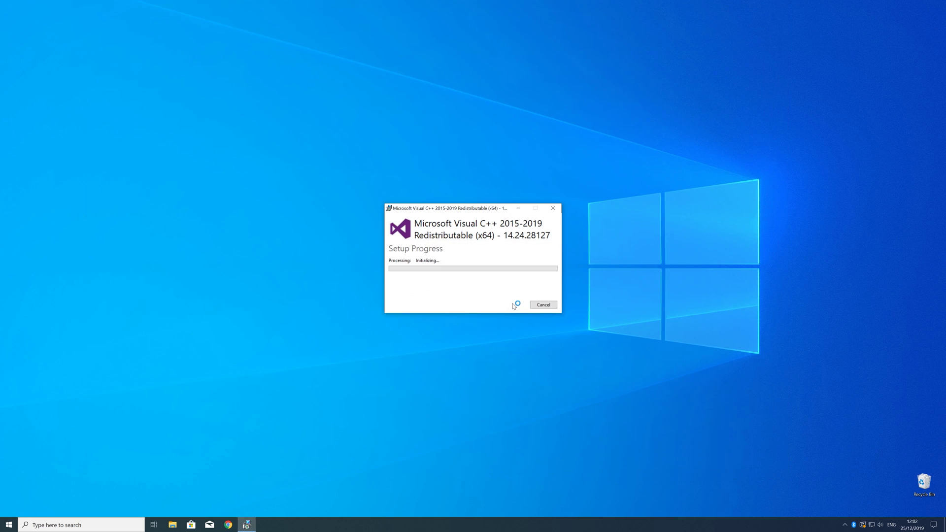
left_click(465, 312)
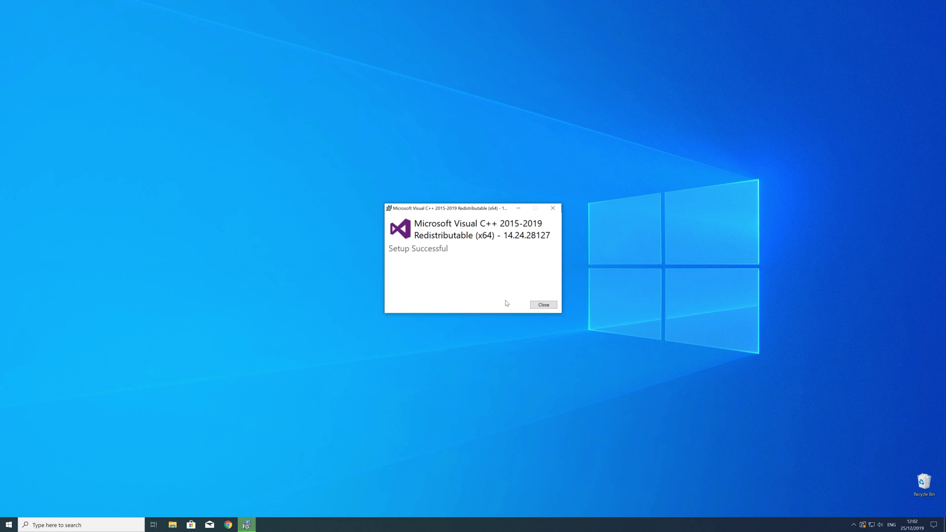
left_click(545, 304)
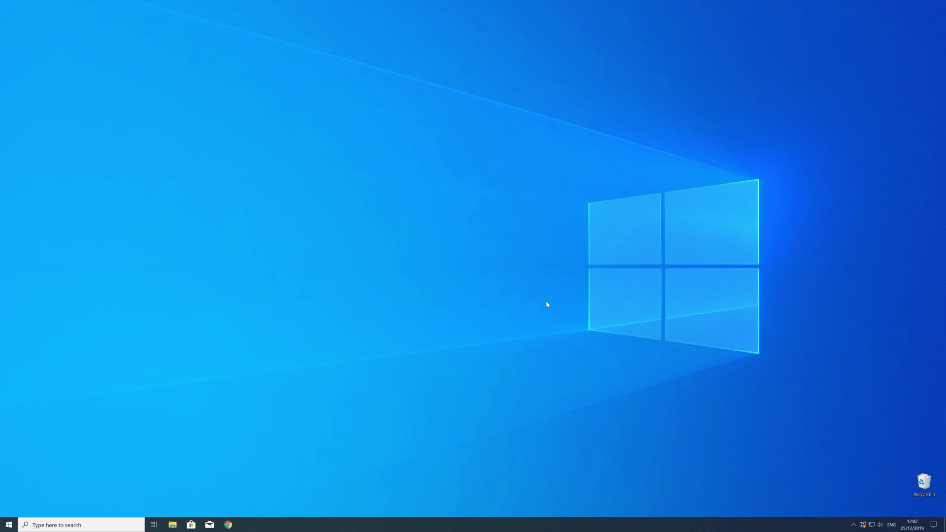